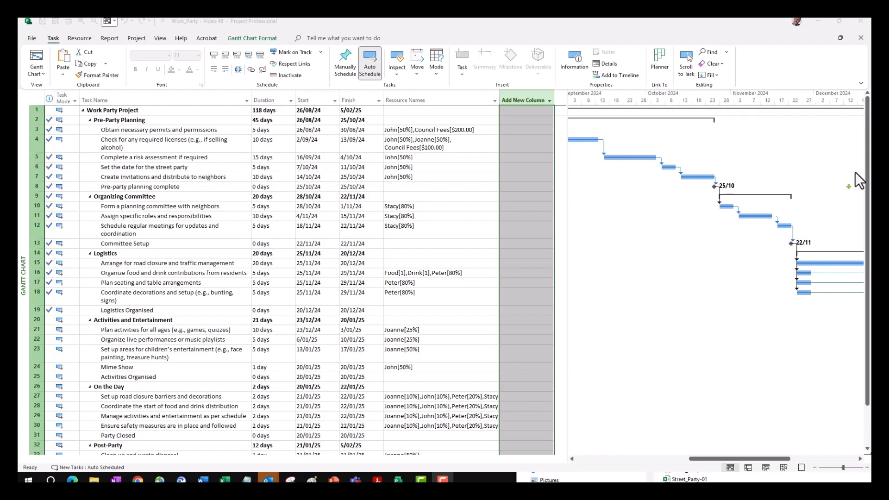
# - Add the Cost field as a new column at the end of the task table
pyautogui.click(550, 100)
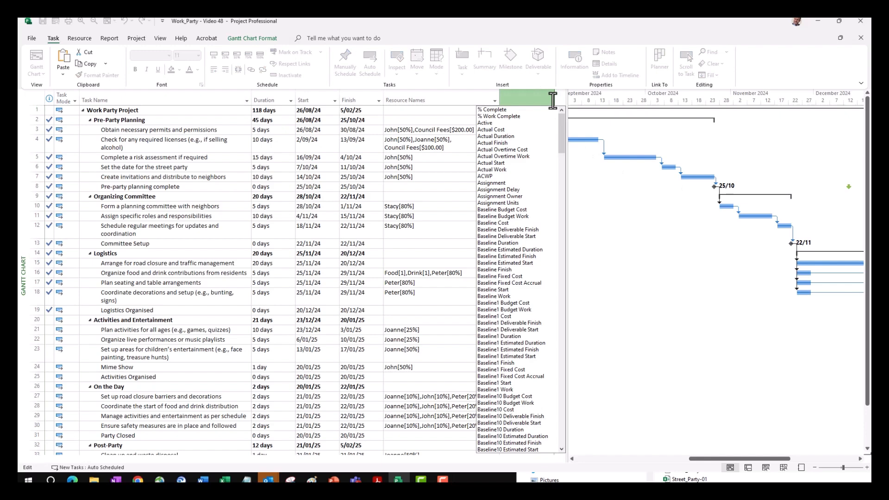
pyautogui.write('confirmed')
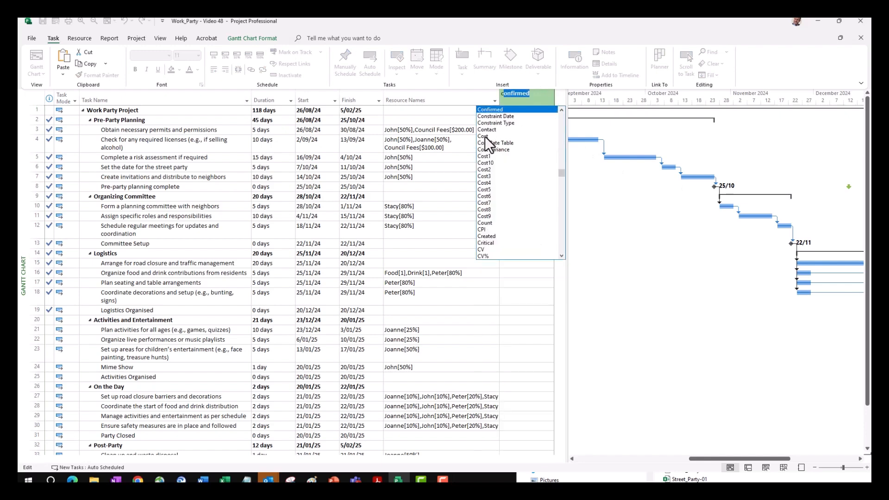
pyautogui.click(485, 136)
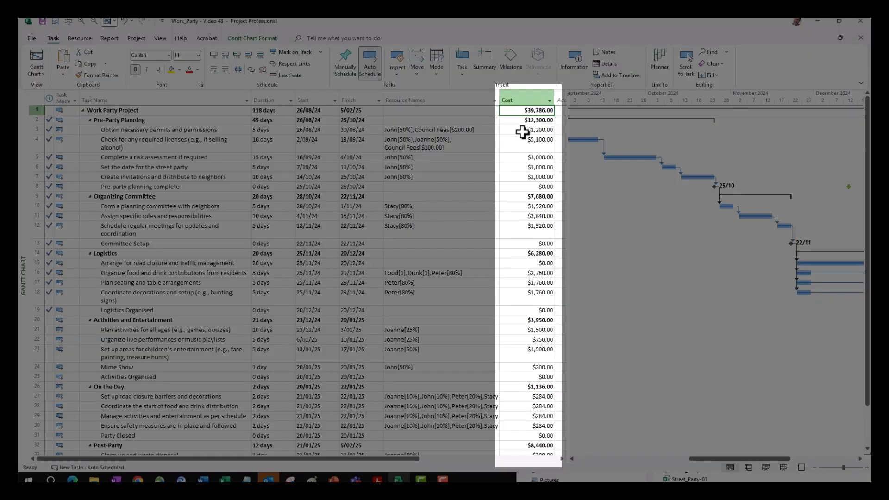
# - Widen the task table beside the Gantt chart to make room for another column after Cost
pyautogui.moveTo(522, 132); pyautogui.dragTo(523, 241)
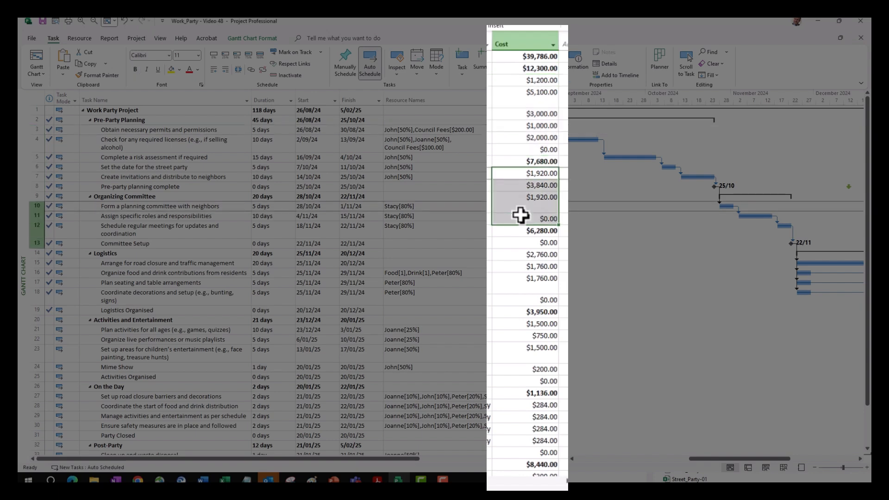
pyautogui.moveTo(570, 227); pyautogui.dragTo(650, 231)
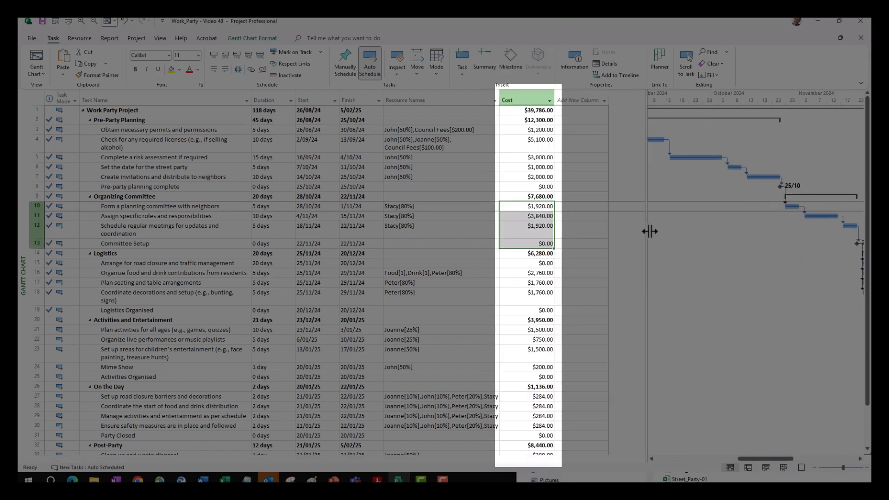
pyautogui.click(518, 167)
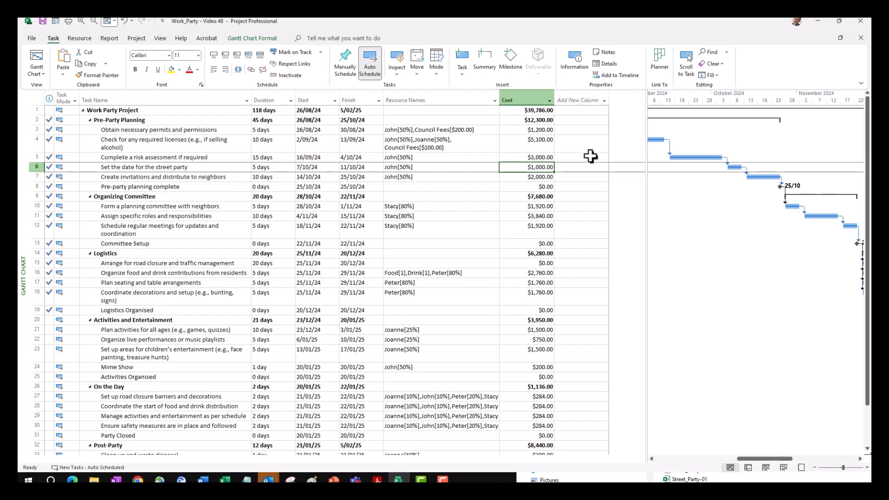
# - Add the Text2 field as a new column after Cost
pyautogui.click(605, 100)
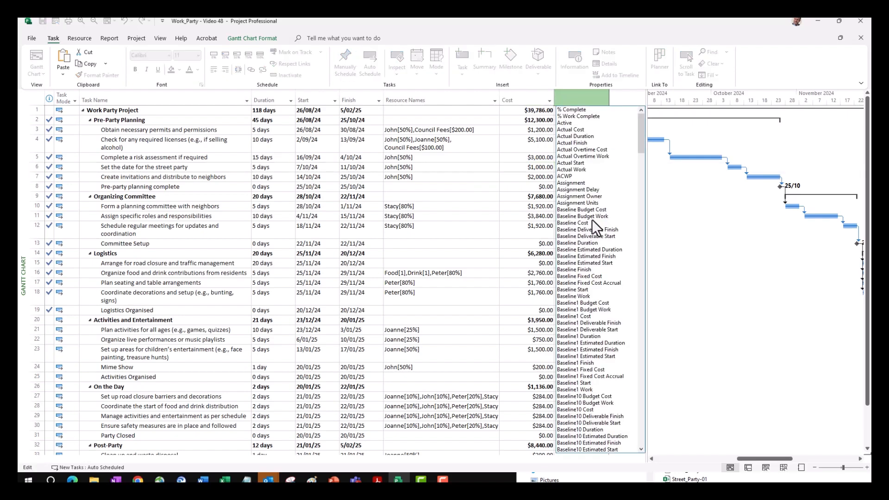
pyautogui.write('task Calendar')
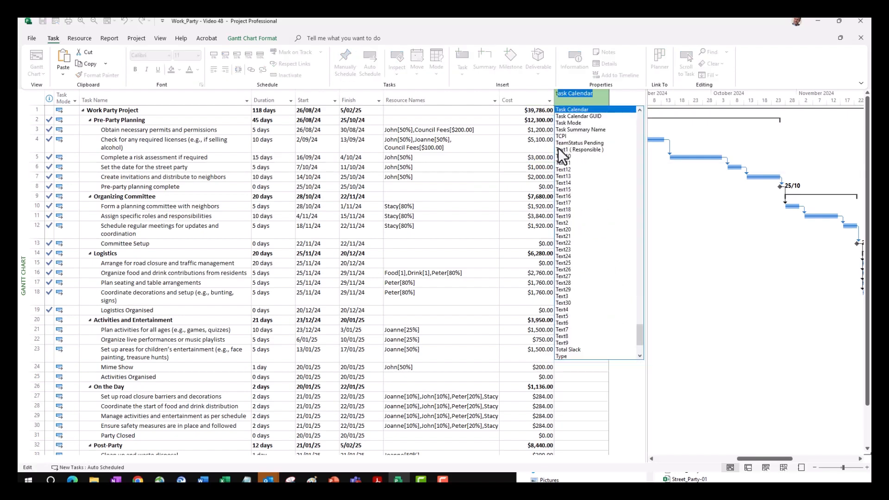
pyautogui.click(565, 223)
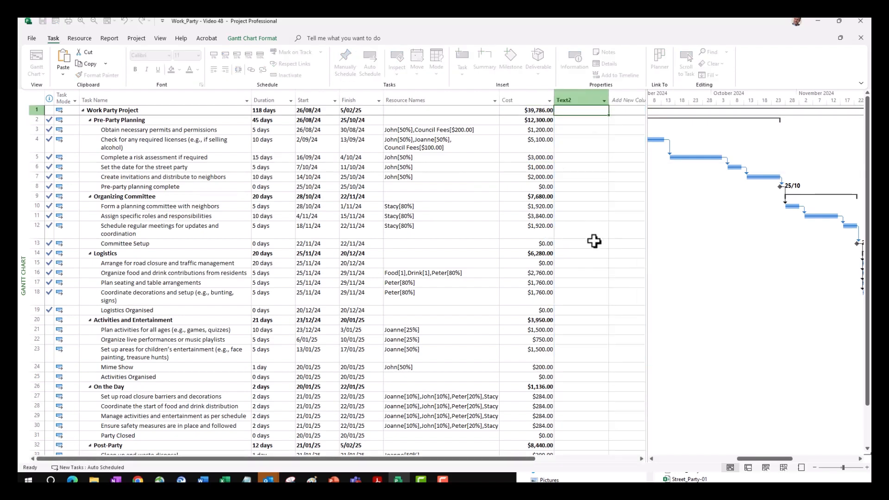
# - Make the Text2 custom field calculated by a formula, accepting replacement of its existing data, and open its formula for editing
pyautogui.rightClick(585, 95)
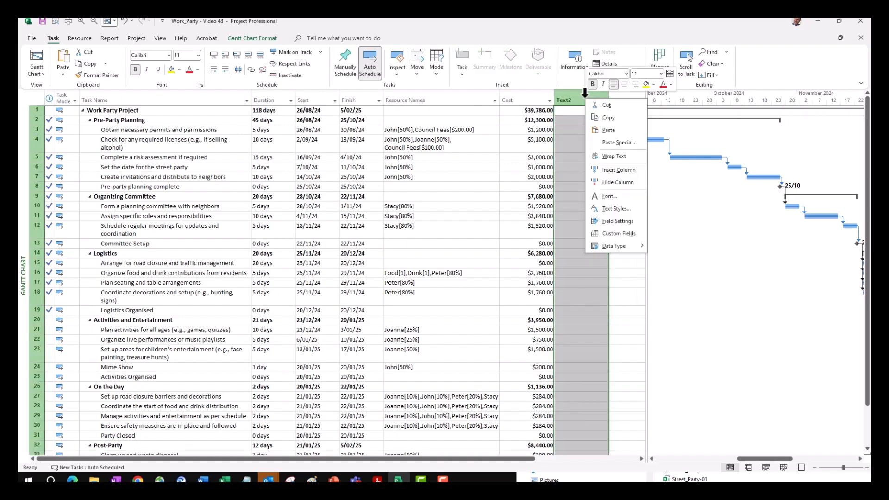
pyautogui.click(616, 233)
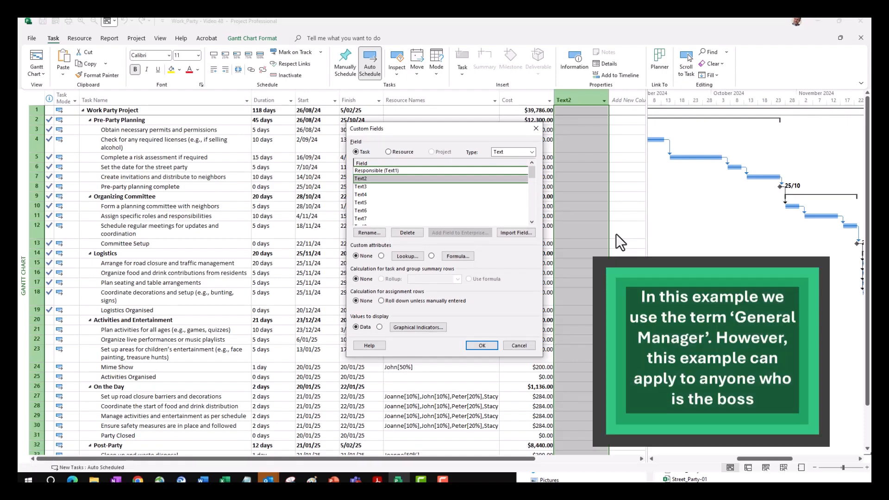
pyautogui.click(432, 257)
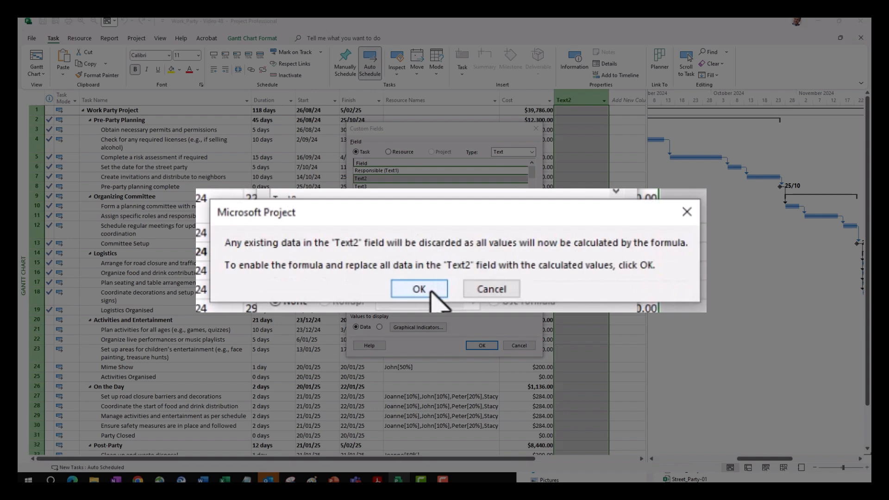
pyautogui.click(430, 291)
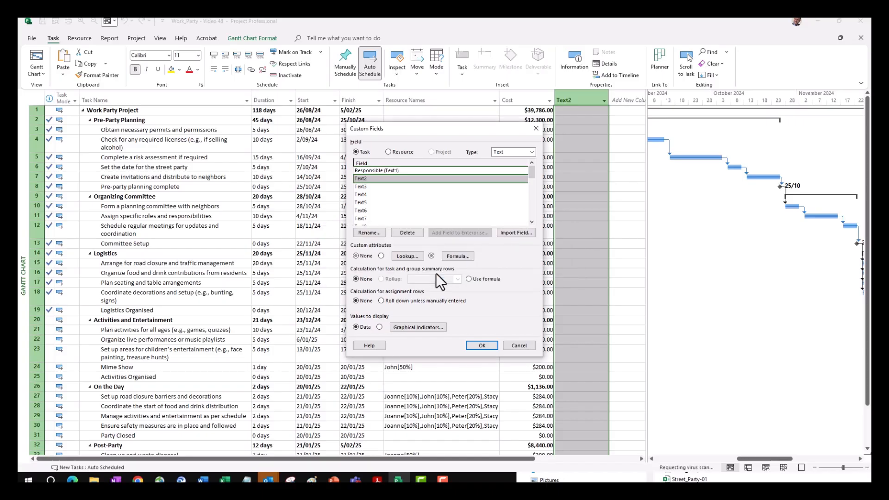
pyautogui.click(463, 255)
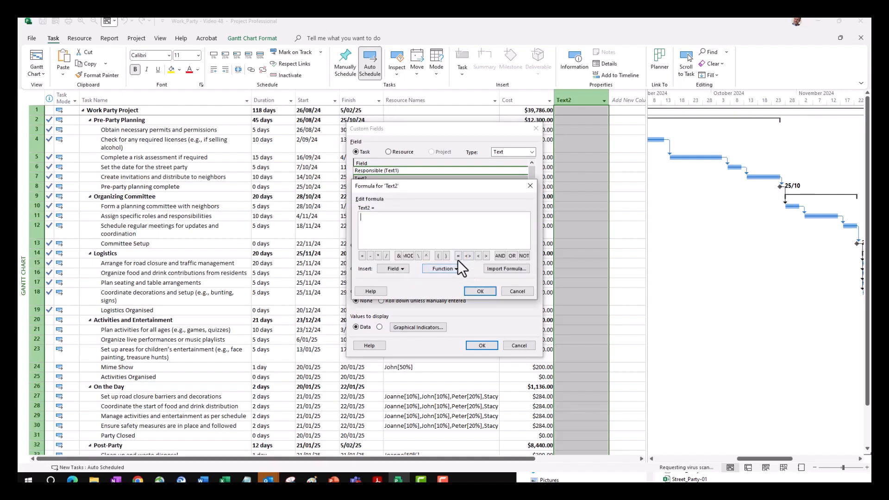
pyautogui.write('IIf')
pyautogui.press('BackSpace')
pyautogui.press('BackSpace')
pyautogui.press('BackSpace')
# - Insert the general function IIf( expression, truepart, falsepart ) into the Text2 formula
pyautogui.click(456, 269)
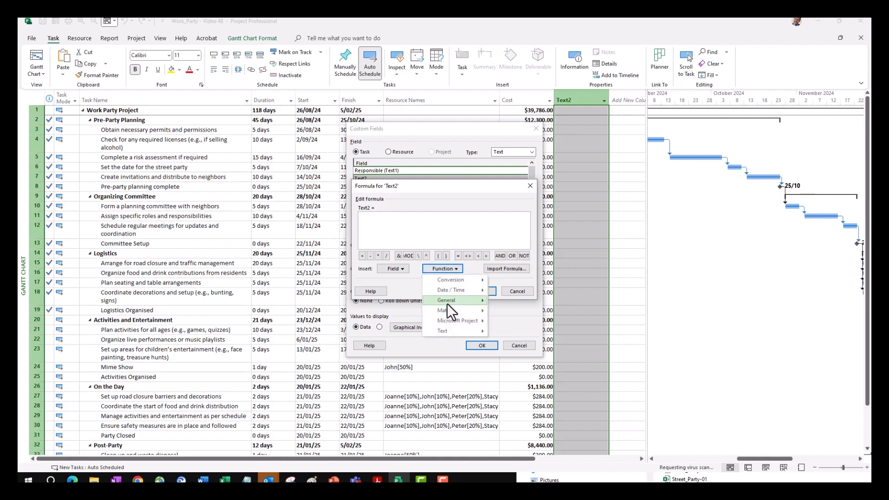
pyautogui.moveTo(447, 303)
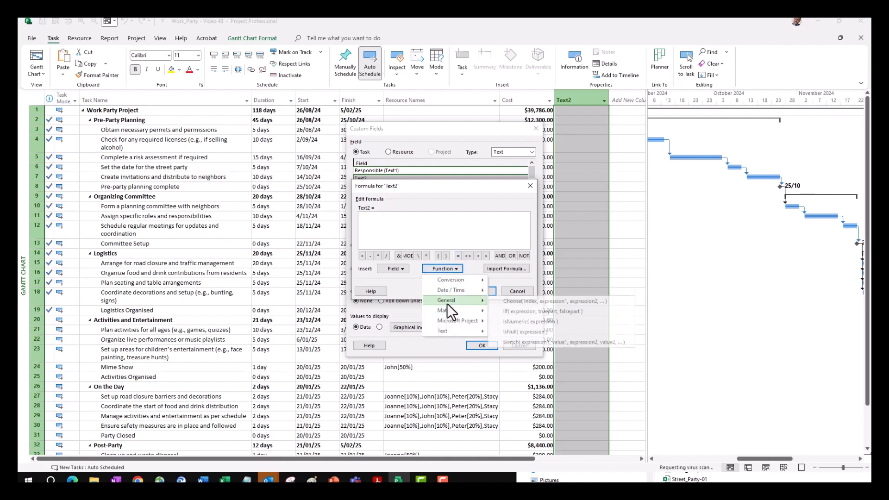
pyautogui.click(530, 312)
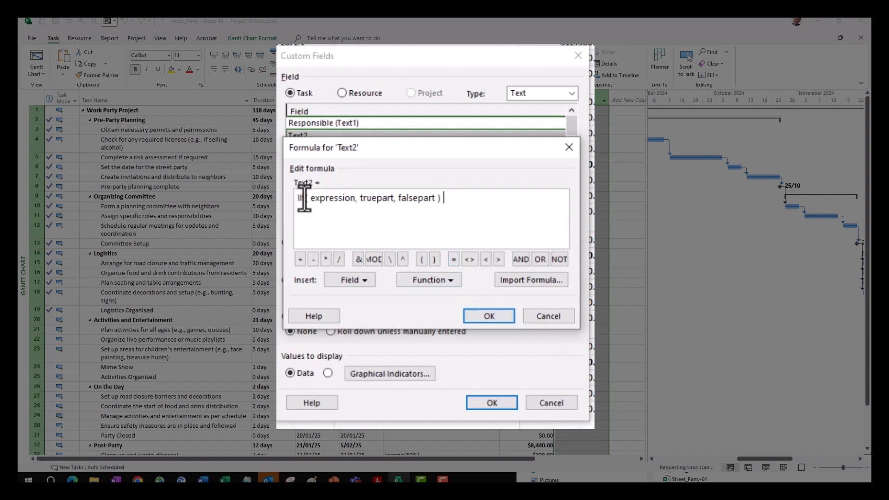
pyautogui.moveTo(310, 199); pyautogui.dragTo(355, 200)
pyautogui.moveTo(360, 199); pyautogui.dragTo(395, 201)
pyautogui.moveTo(397, 200); pyautogui.dragTo(436, 199)
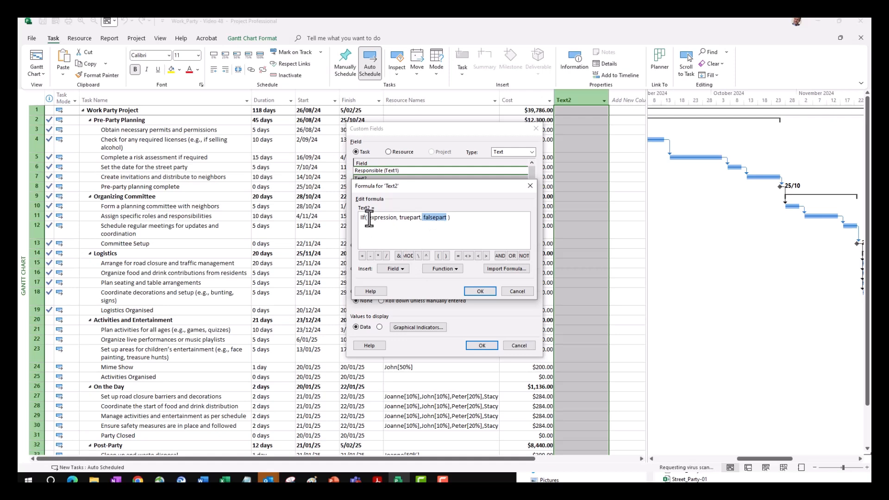
# - Replace the expression placeholder in the IIf formula with the condition [Cost] >=2000
pyautogui.moveTo(313, 199); pyautogui.dragTo(360, 199)
pyautogui.press('Delete')
pyautogui.click(395, 269)
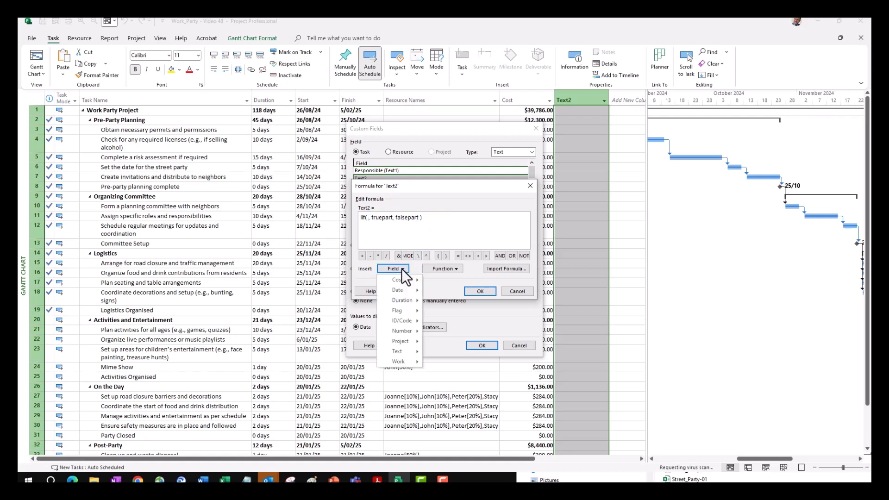
pyautogui.moveTo(399, 282)
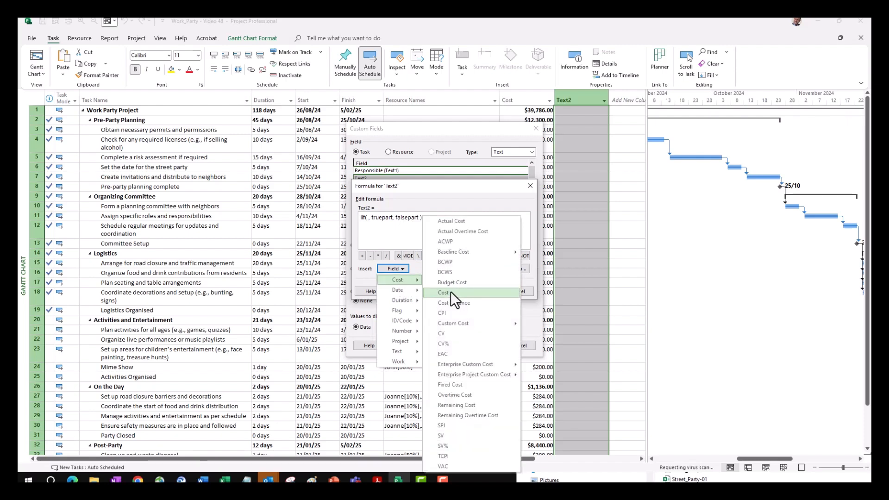
pyautogui.click(450, 292)
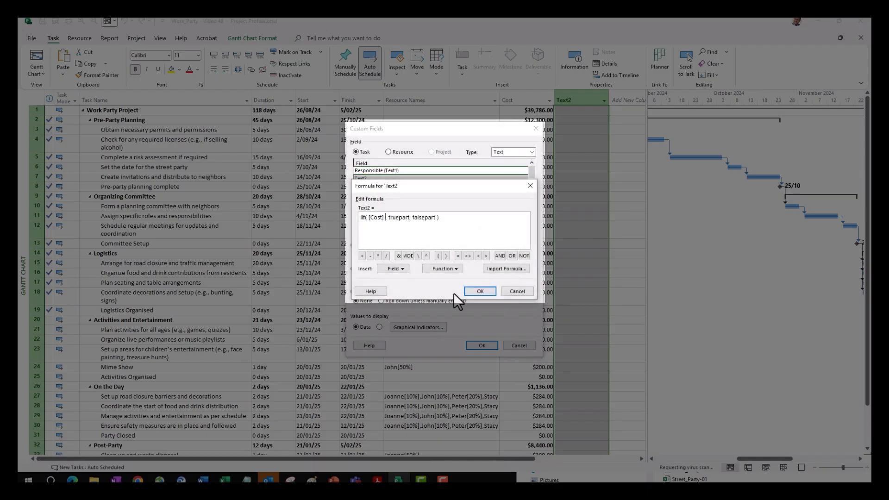
pyautogui.write('>')
pyautogui.write('=2')
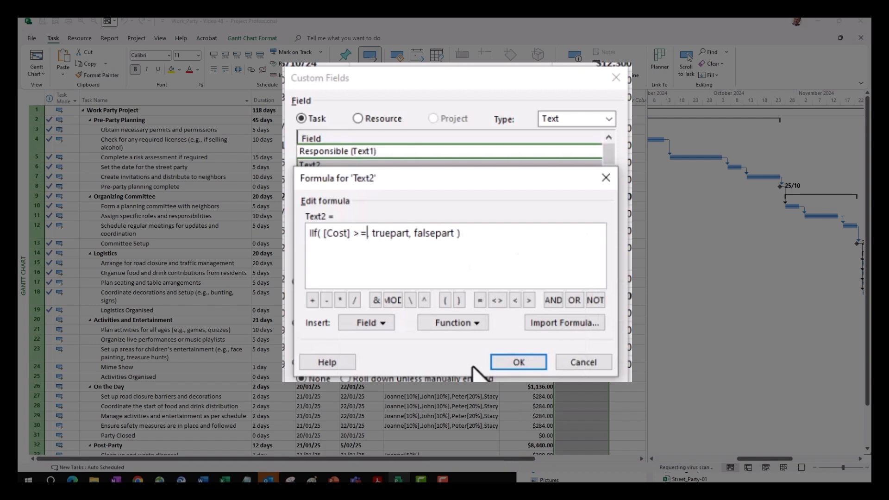
pyautogui.write('000')
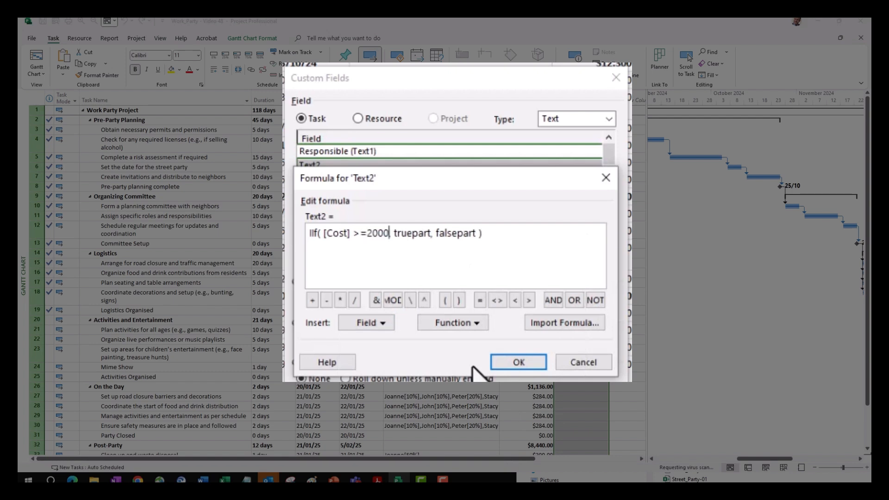
# - Replace the truepart placeholder in the formula with "Required" in quotation marks
pyautogui.press('Right')
pyautogui.press('Right')
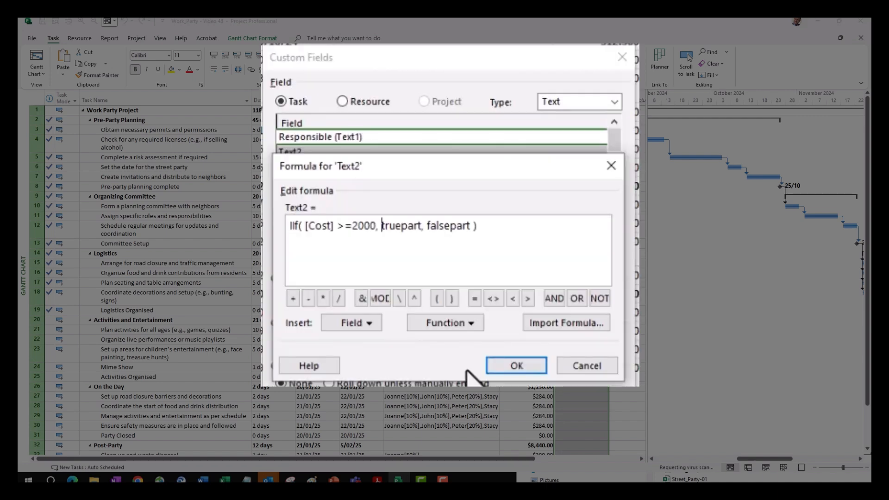
pyautogui.hotkey('shift', 'Right')
pyautogui.hotkey('shift', 'Right')
pyautogui.hotkey('shift', 'Right')
pyautogui.hotkey('shift', 'Right')
pyautogui.hotkey('shift', 'Right')
pyautogui.hotkey('shift', 'Right')
pyautogui.hotkey('shift', 'Right')
pyautogui.hotkey('shift', 'Right')
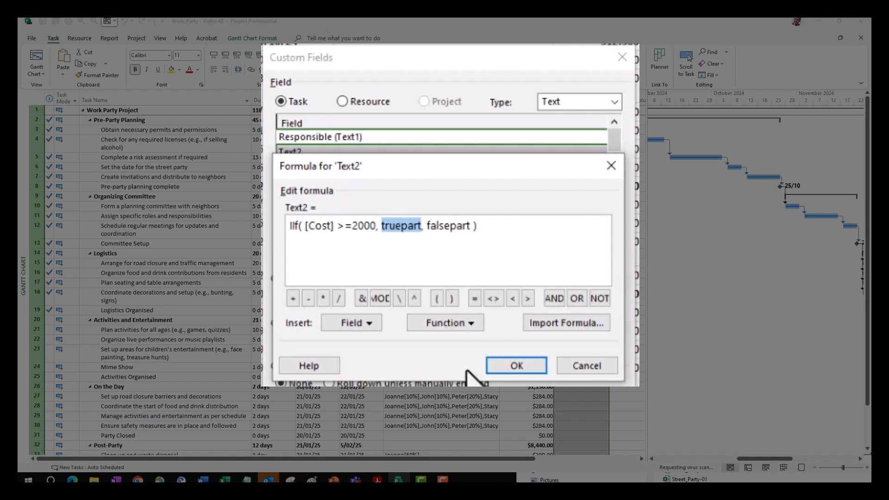
pyautogui.press('Delete')
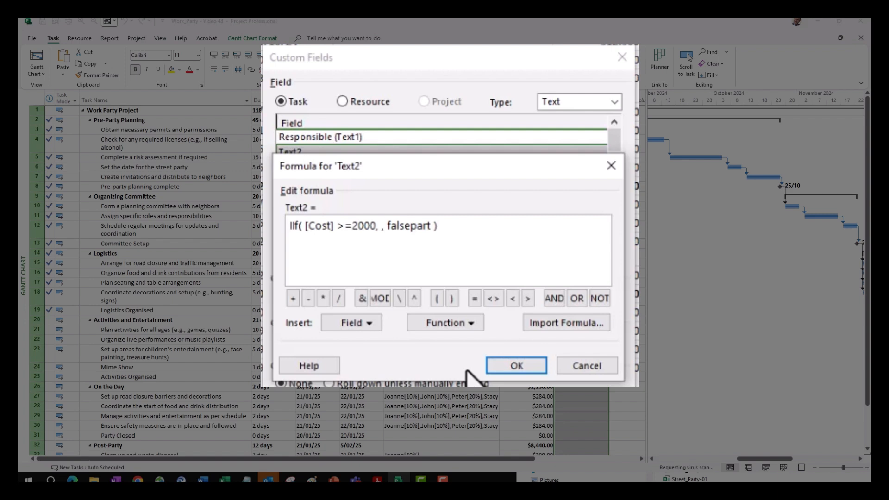
pyautogui.write('"')
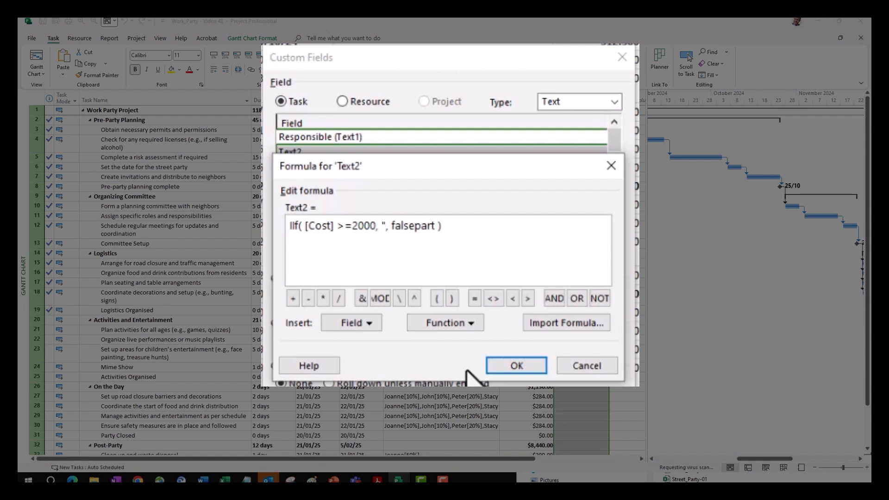
pyautogui.write('Required"')
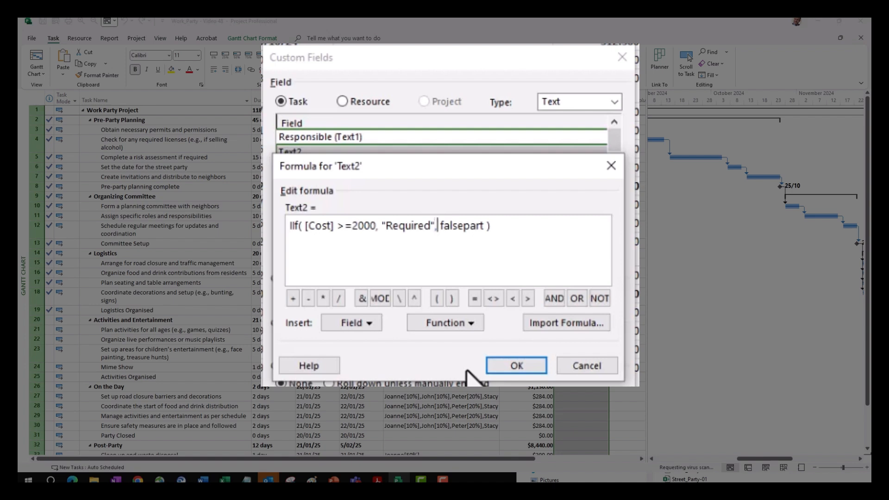
# - Replace the falsepart placeholder with "Not Required" in quotation marks and accept the formula, replacing all existing Text2 data
pyautogui.press('Right')
pyautogui.press('Right')
pyautogui.hotkey('shift', 'Right')
pyautogui.hotkey('shift', 'Right')
pyautogui.hotkey('shift', 'Right')
pyautogui.hotkey('shift', 'Right')
pyautogui.hotkey('shift', 'Right')
pyautogui.hotkey('shift', 'Right')
pyautogui.hotkey('shift', 'Right')
pyautogui.hotkey('shift', 'Right')
pyautogui.hotkey('shift', 'Right')
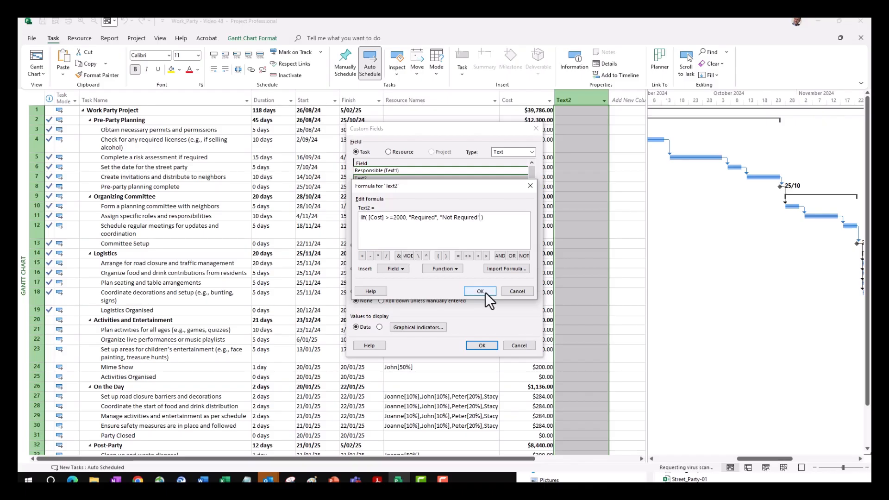
pyautogui.click(480, 291)
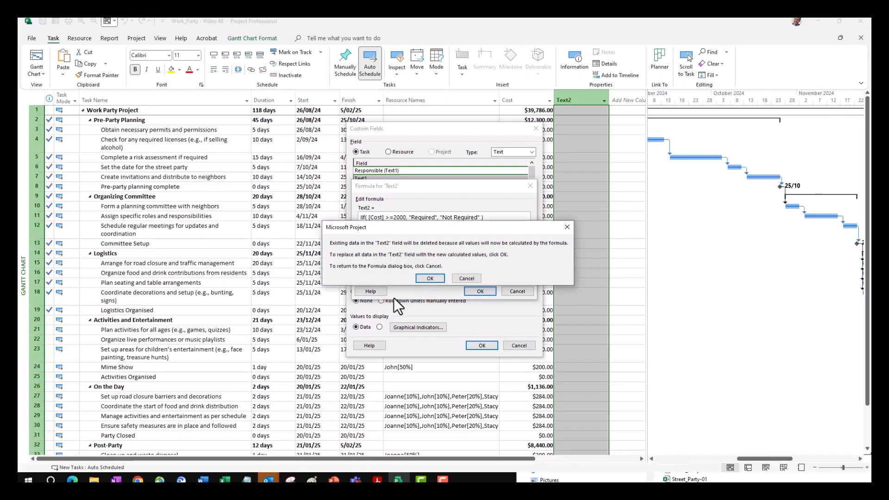
pyautogui.click(430, 278)
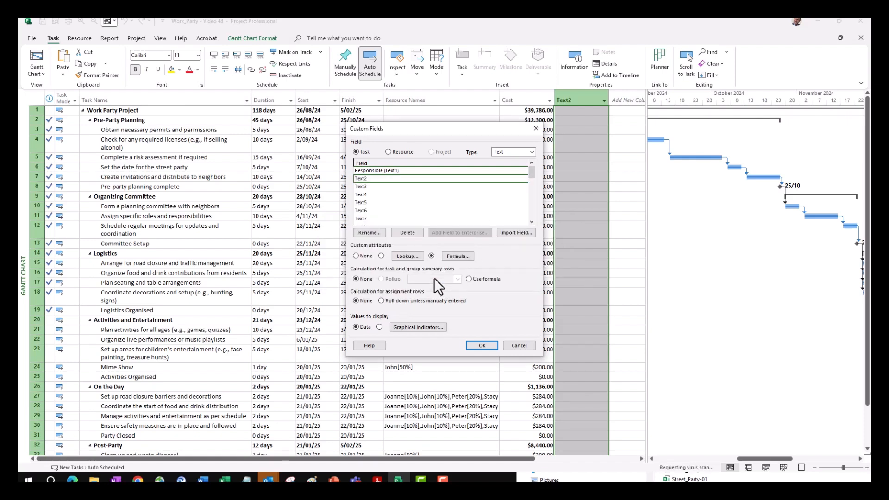
# - Rename the Text2 custom field as GM Approval and apply the custom field settings
pyautogui.click(371, 232)
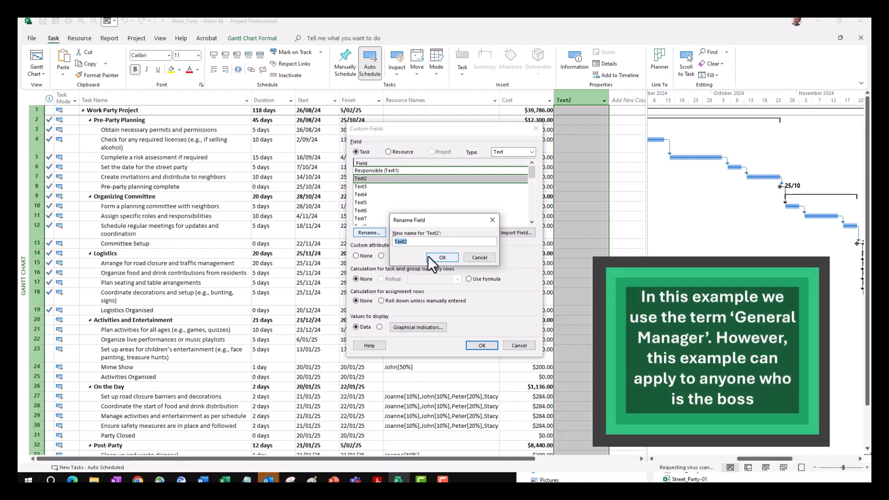
pyautogui.write('GM Approval')
pyautogui.click(428, 255)
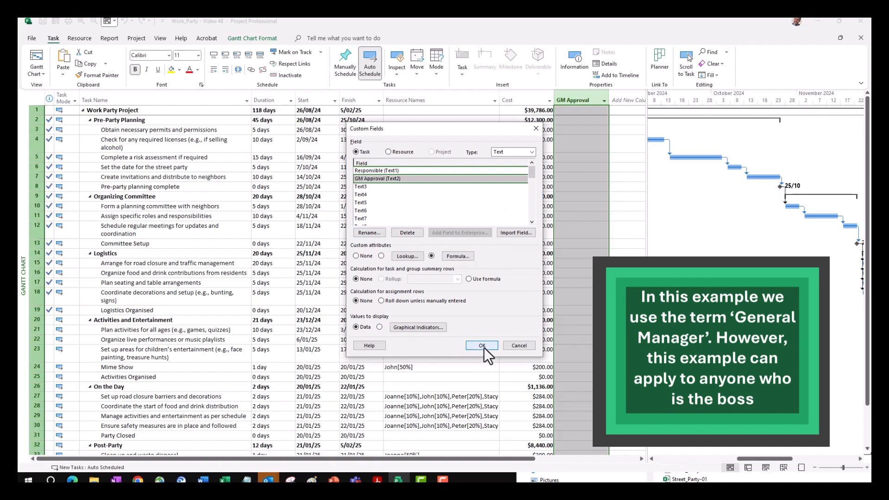
pyautogui.click(483, 347)
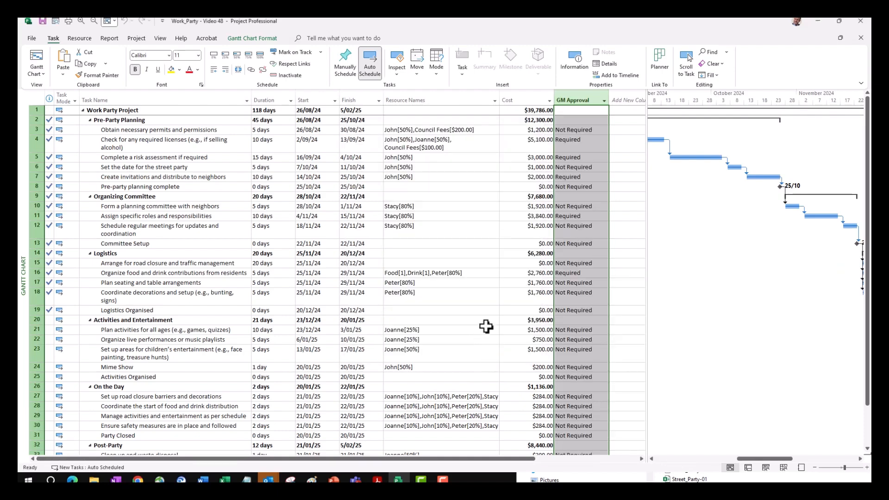
# - Filter the GM Approval column so that only tasks marked Required are shown
pyautogui.click(537, 131)
pyautogui.click(539, 143)
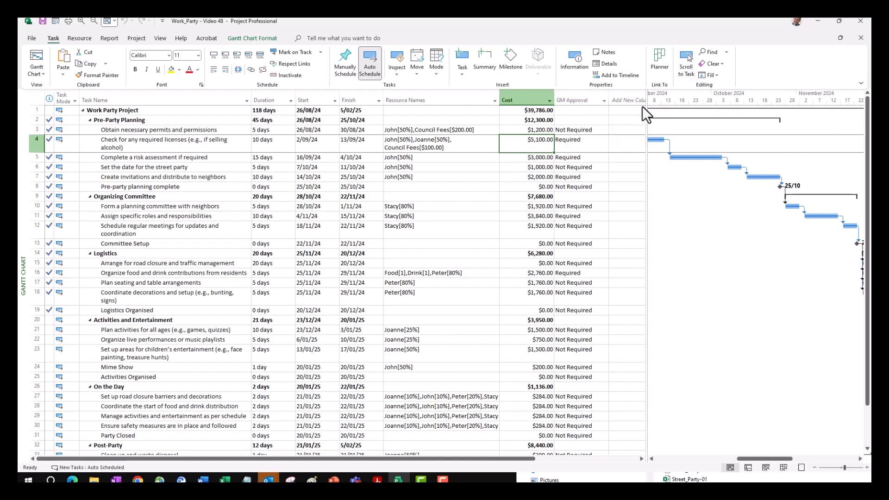
pyautogui.click(605, 101)
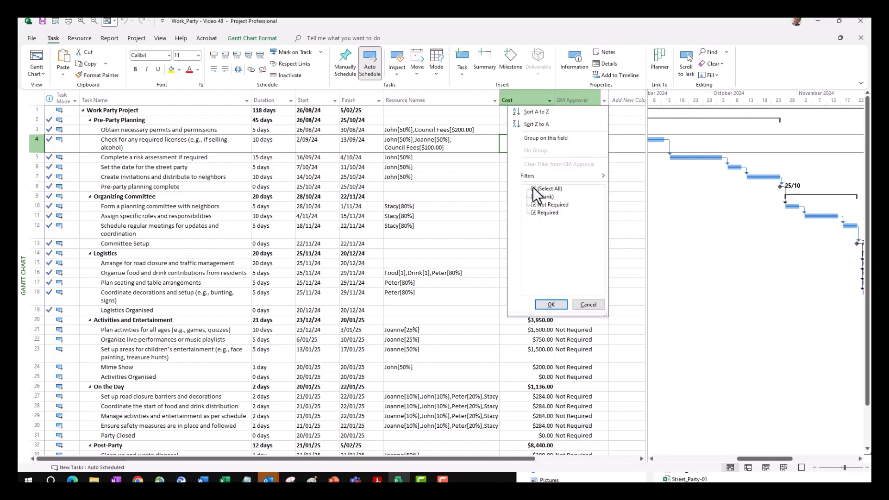
pyautogui.click(547, 305)
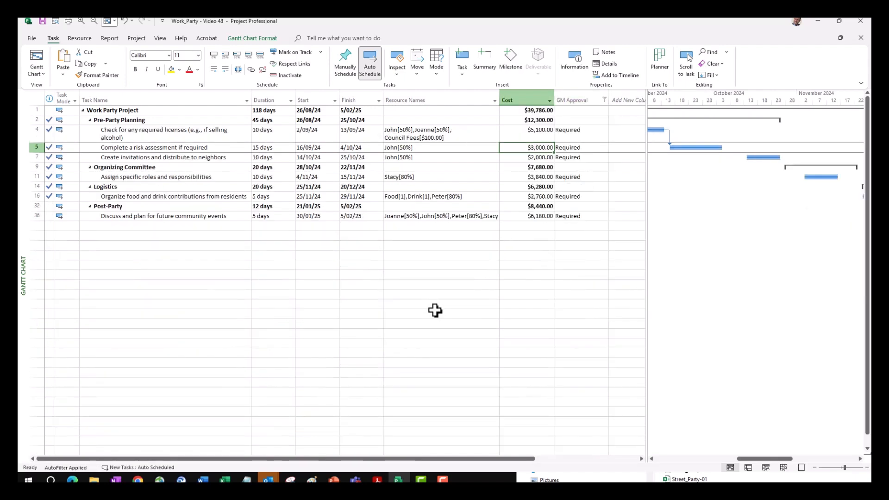